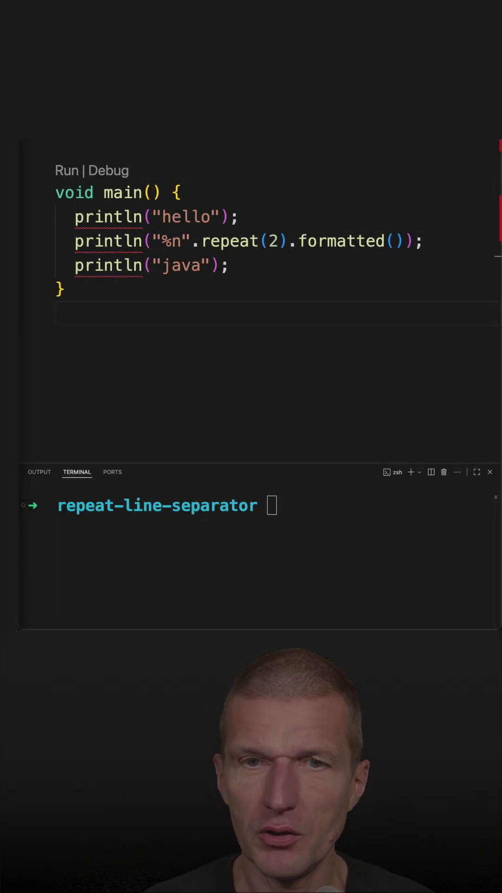
Look over the repeat call and the "%n" literal in main.
left_click(279, 268)
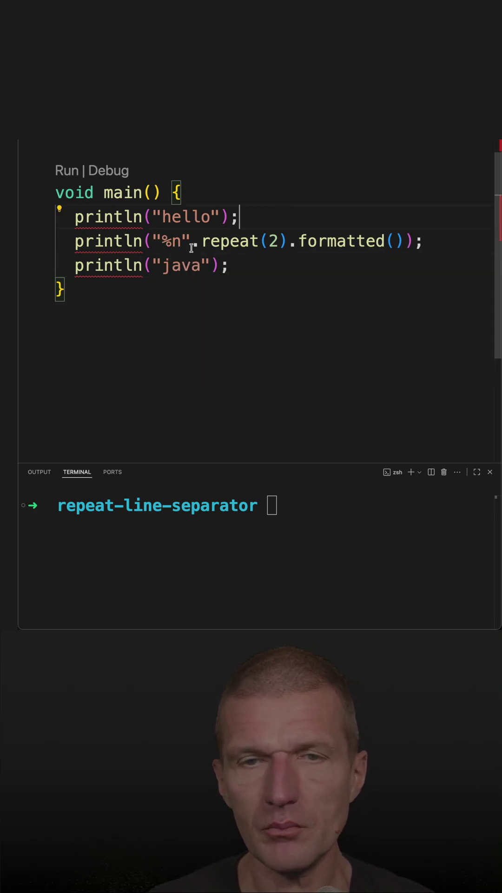
left_click(260, 241)
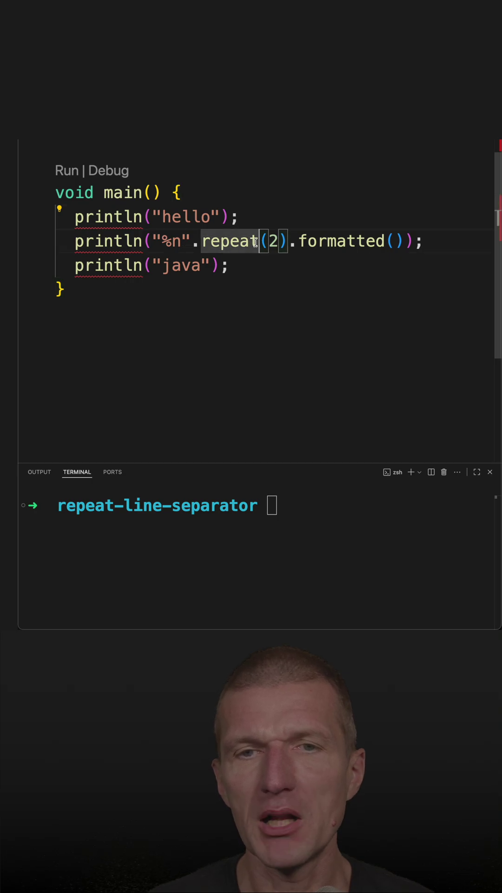
left_click(164, 242)
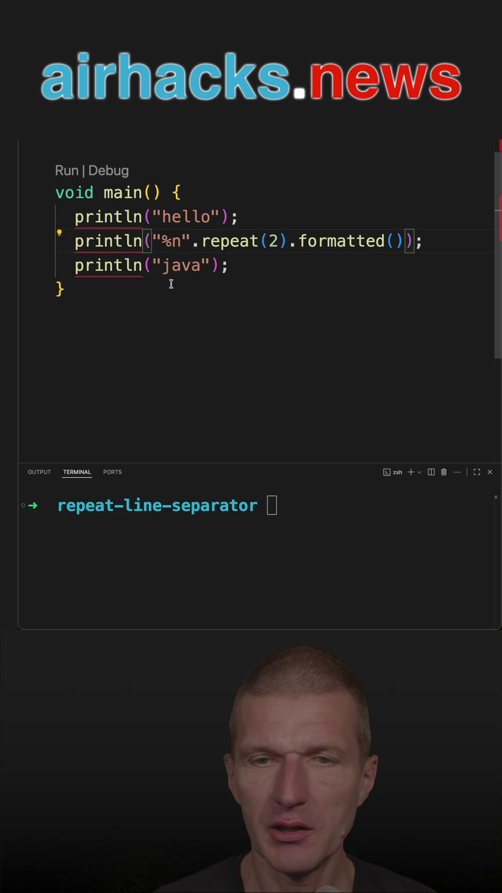
Run java app.java in the terminal, printing hello, blank lines, then java.
left_click(339, 548)
type("java")
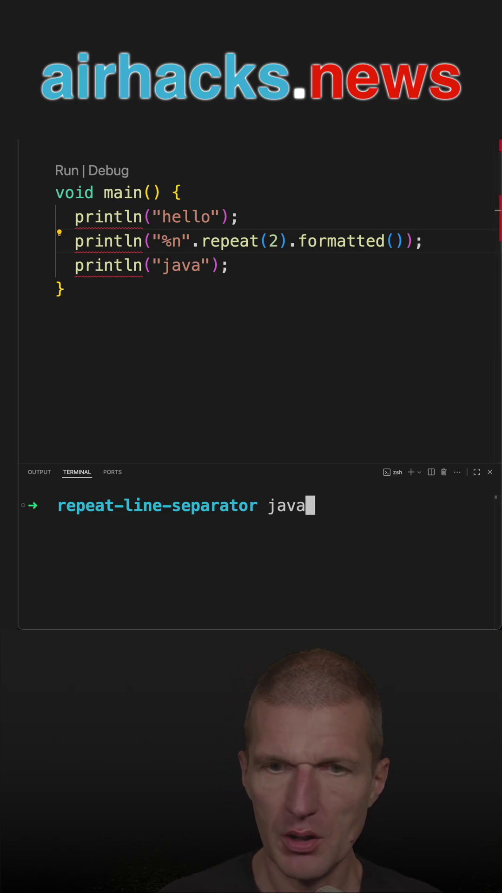
type(" app.java")
key("Return")
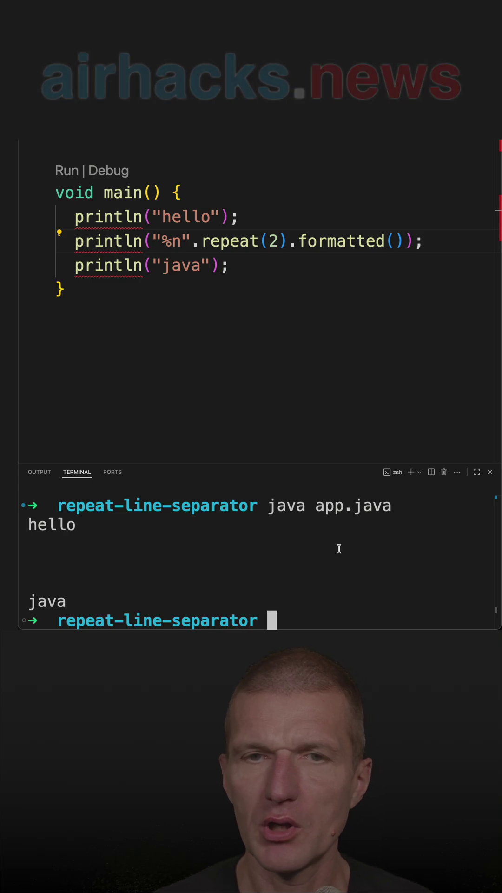
mouse_move(341, 241)
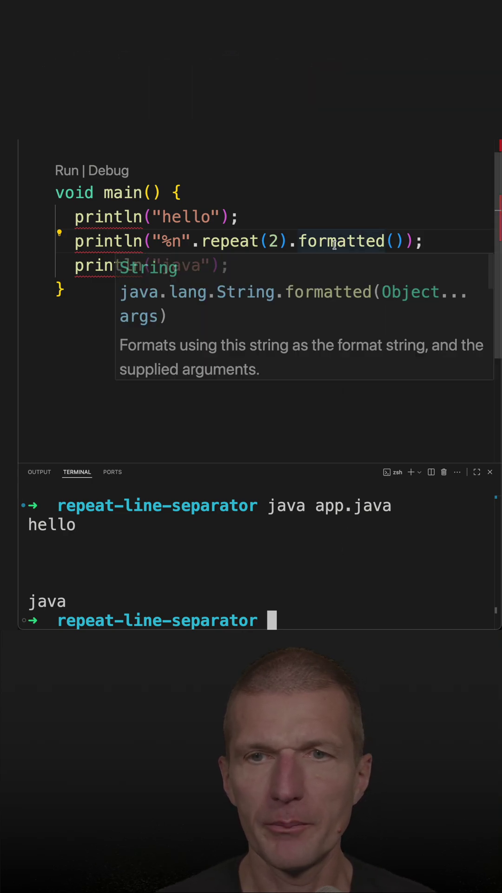
left_click(383, 221)
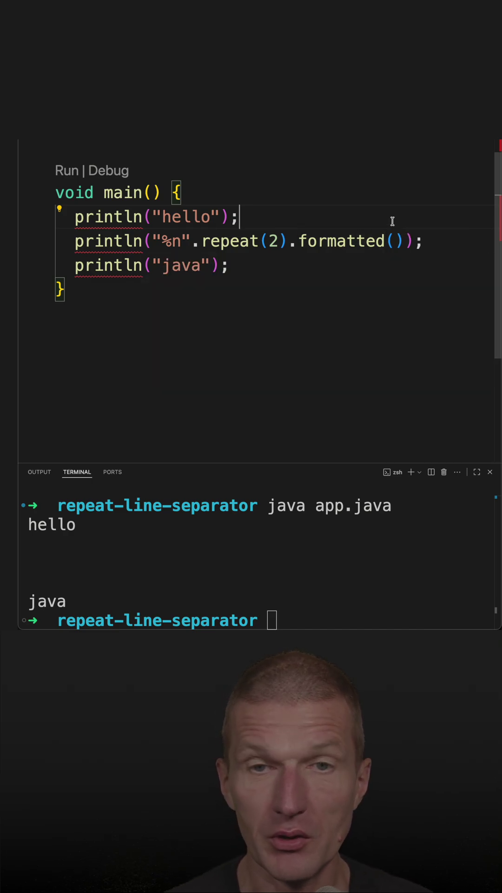
scroll(392, 222, "up", 2)
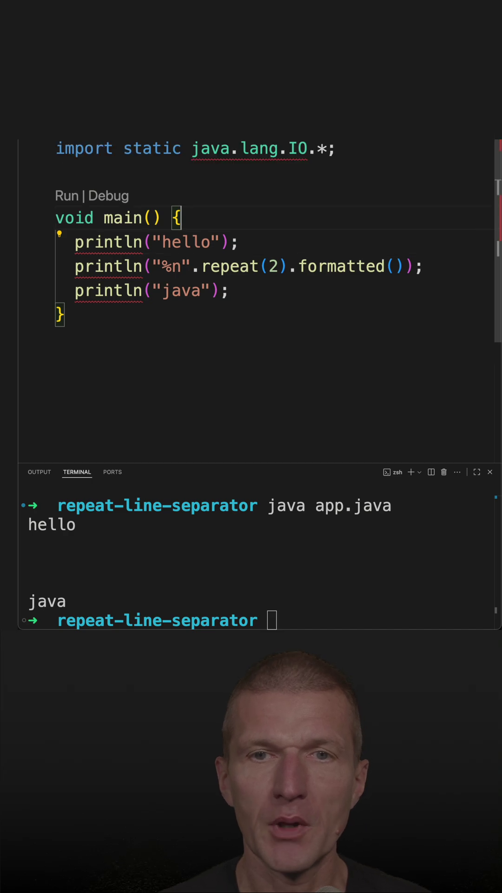
Add a new first line in main: var ls = System.lineSeparator();.
key("Return")
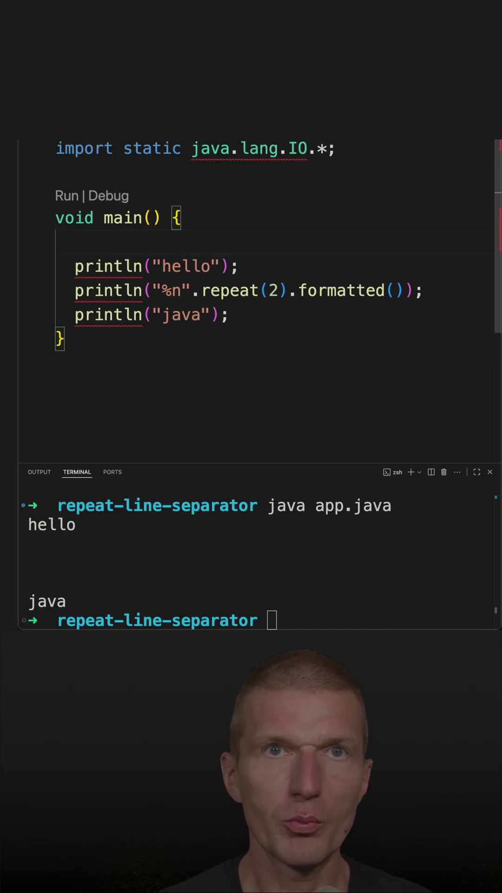
type("vcar ")
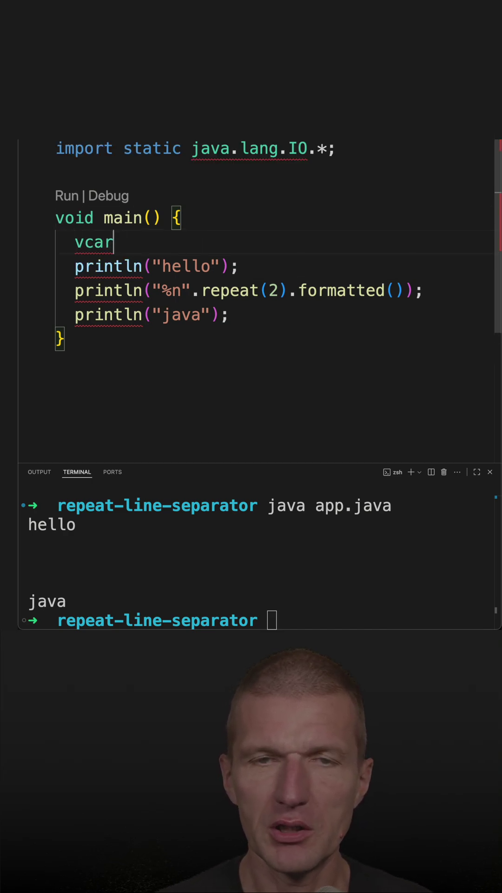
type("r ls")
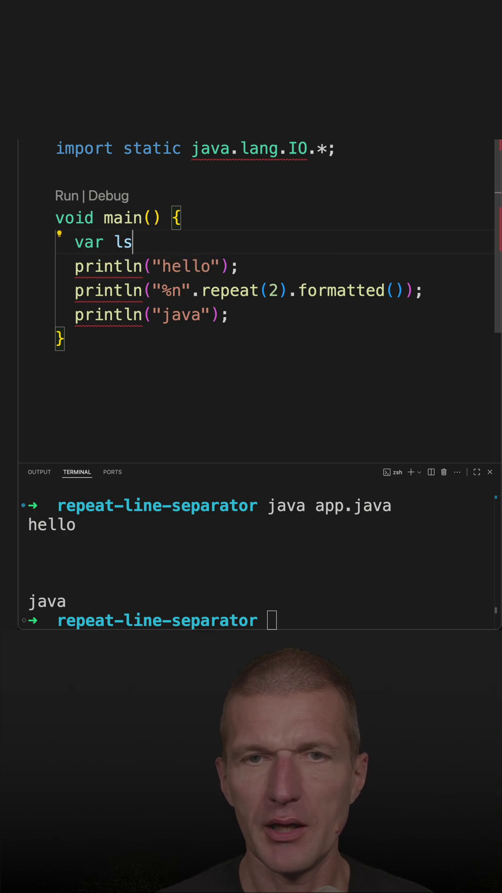
type(" = ")
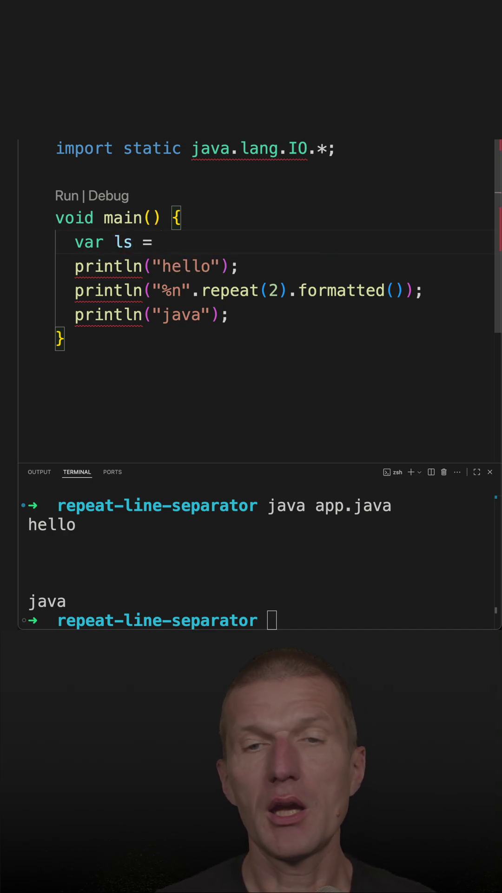
type("System.li")
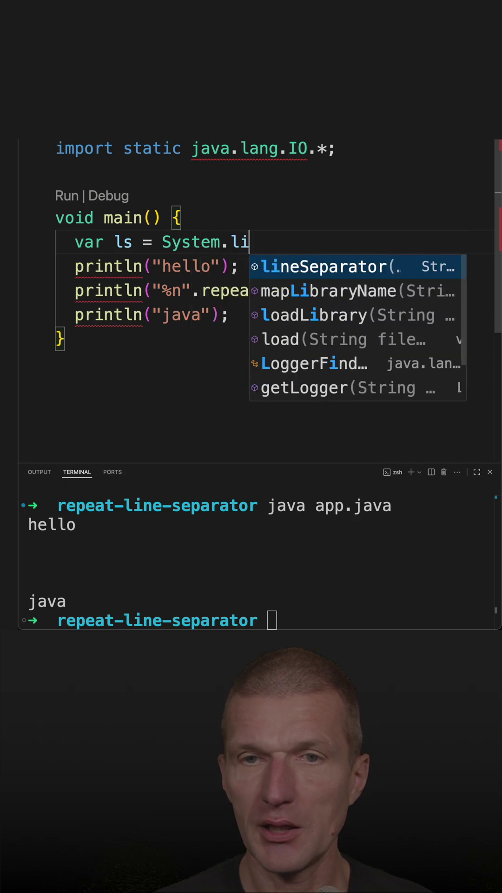
key("Tab")
type(";")
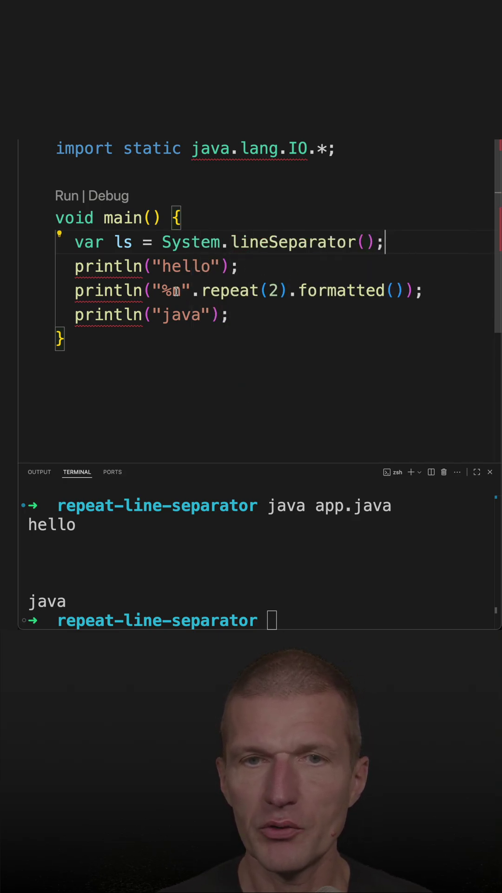
Replace the "%n" literal with ls in the middle println.
left_click(191, 290)
key("BackSpace")
key("BackSpace")
key("BackSpace")
key("BackSpace")
type("ls")
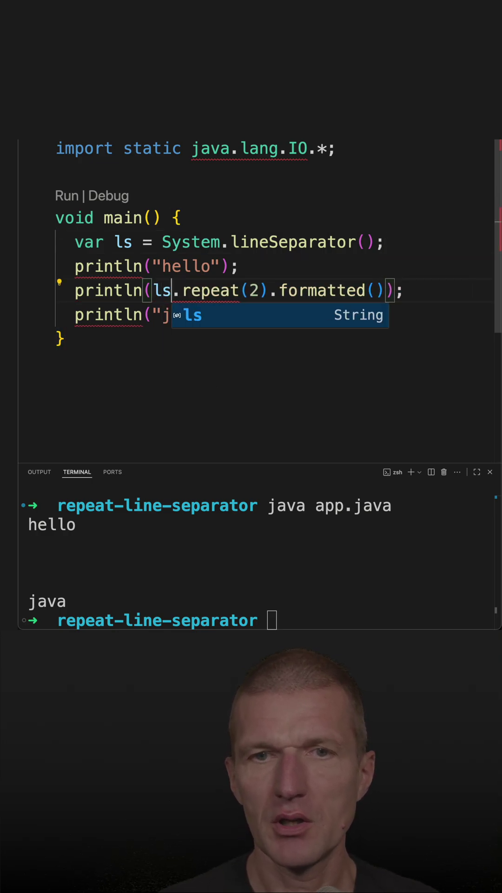
key("Escape")
key("Right")
key("Right")
key("Right")
key("Right")
key("Right")
key("Right")
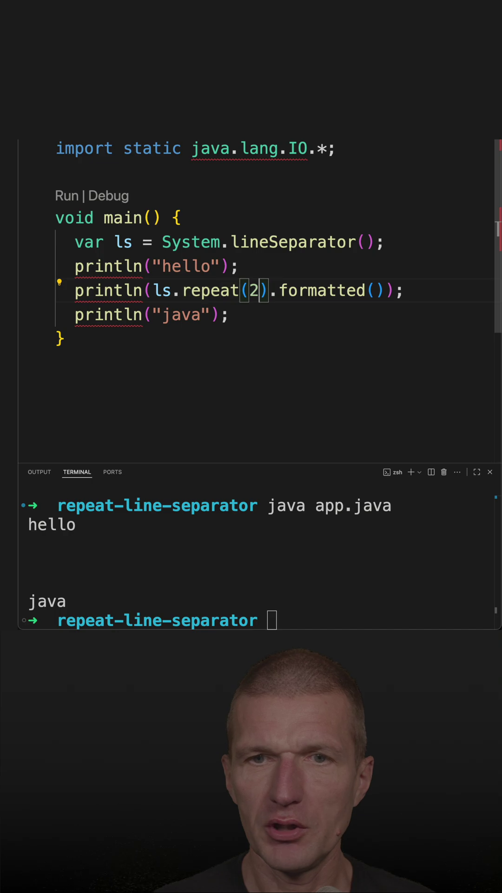
Remove .formatted() and rerun java app.java to check the blank-line output.
key("shift+Right")
key("shift+Right")
key("shift+Right")
key("BackSpace")
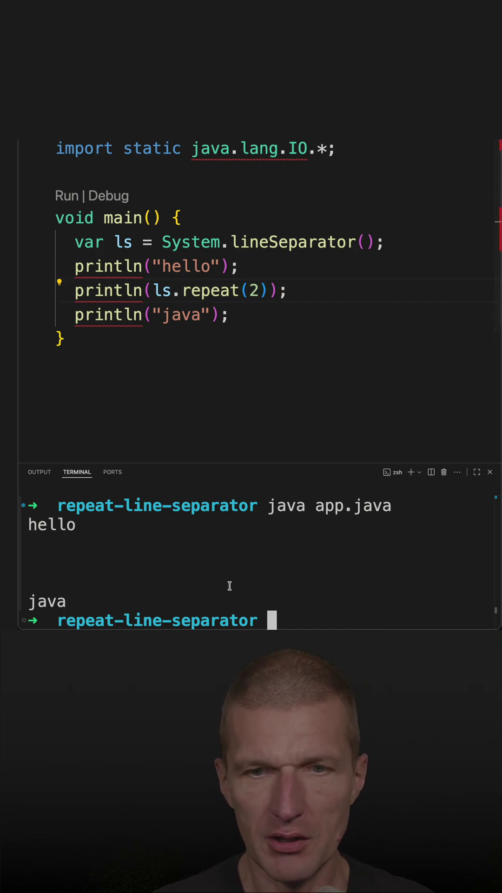
key("Up")
key("Return")
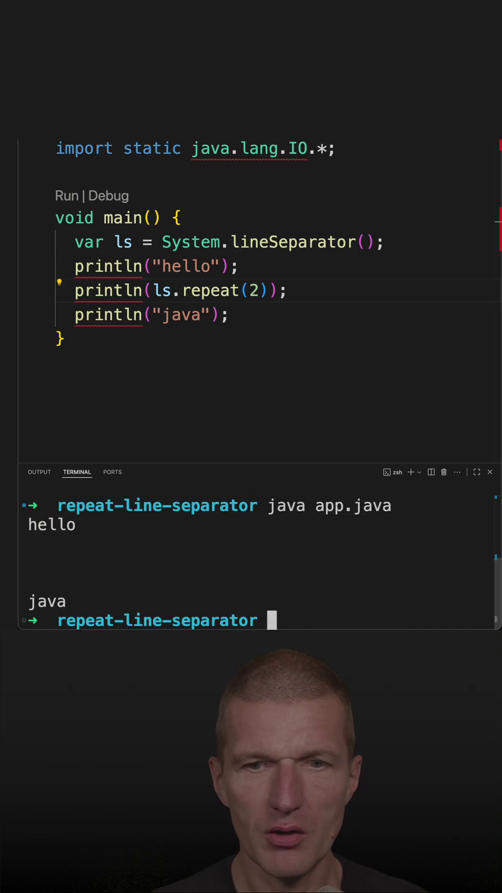